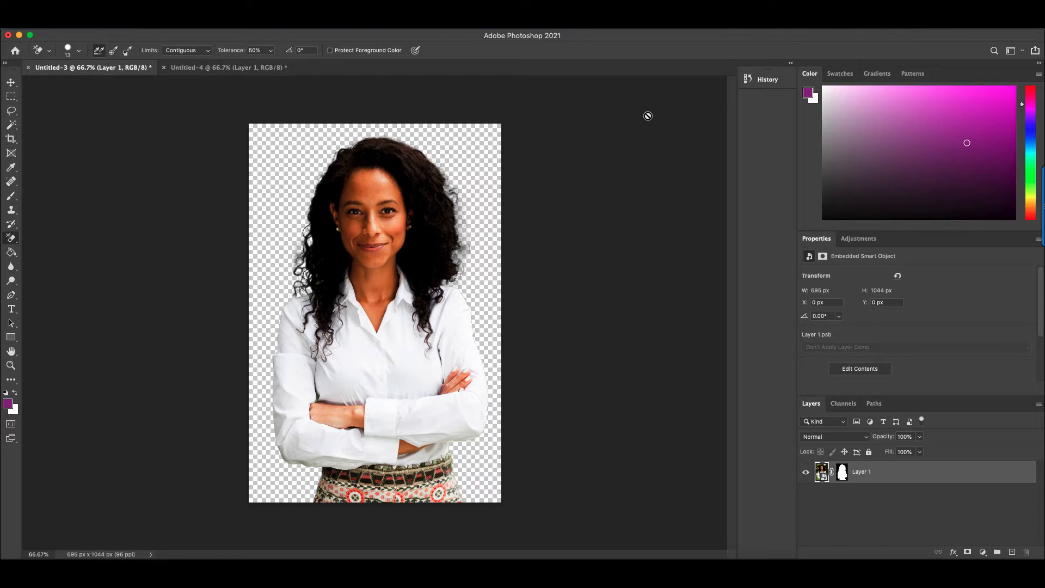
Step: Save the cut-out portrait to the Pictures folder on the computer as a JPEG named PS JPG, at High quality 8 with Baseline Standard format
left_click(87, 23)
left_click(87, 23)
left_click(87, 23)
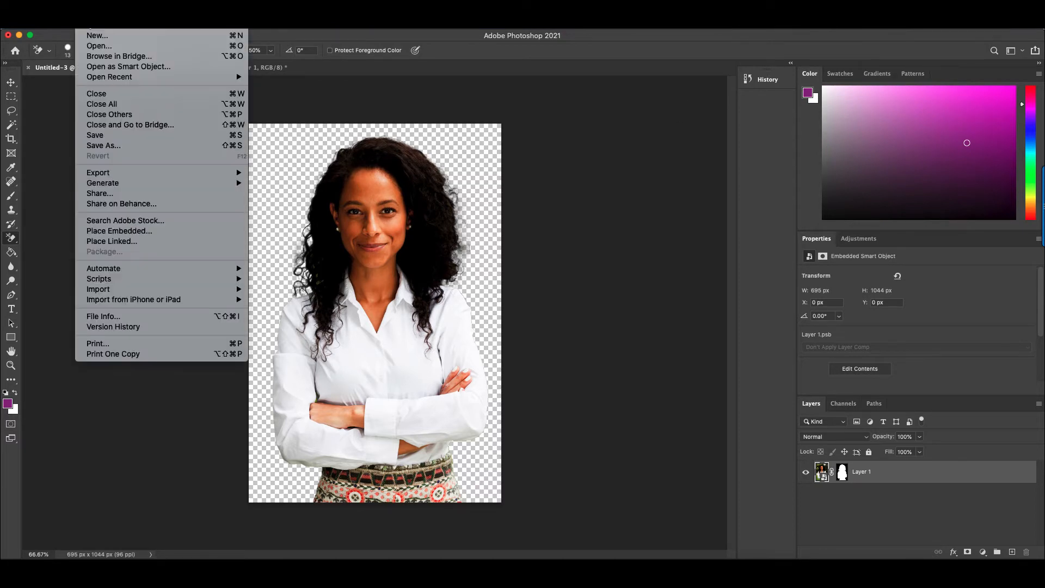
left_click(101, 146)
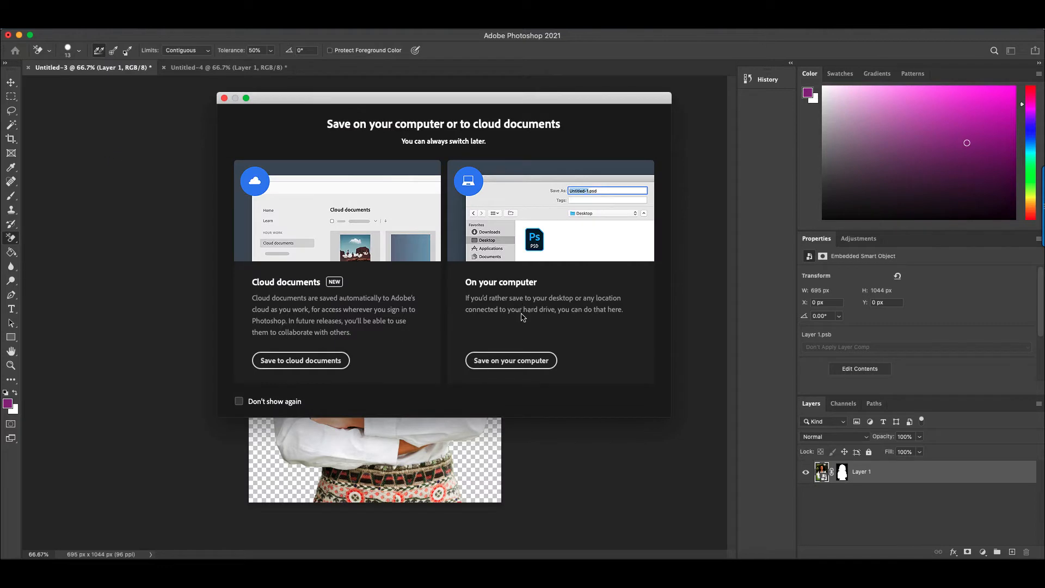
left_click(522, 363)
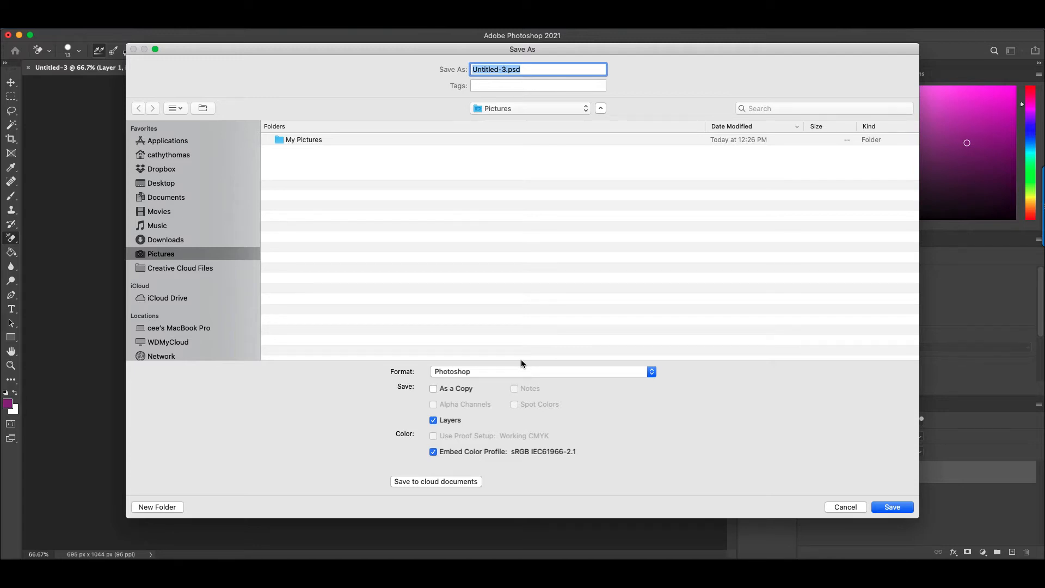
type("PS JPG")
left_click(652, 371)
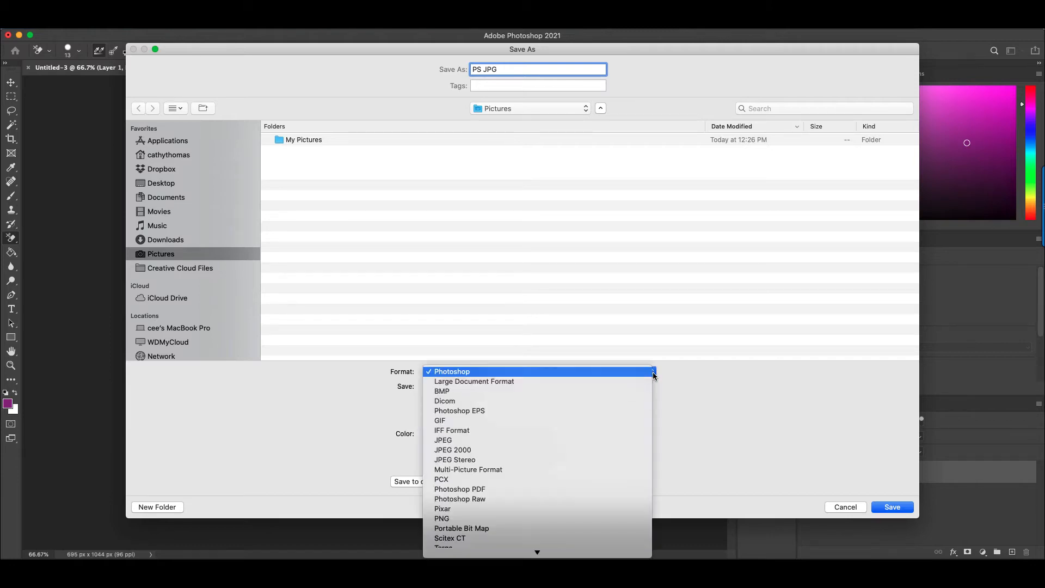
left_click(582, 442)
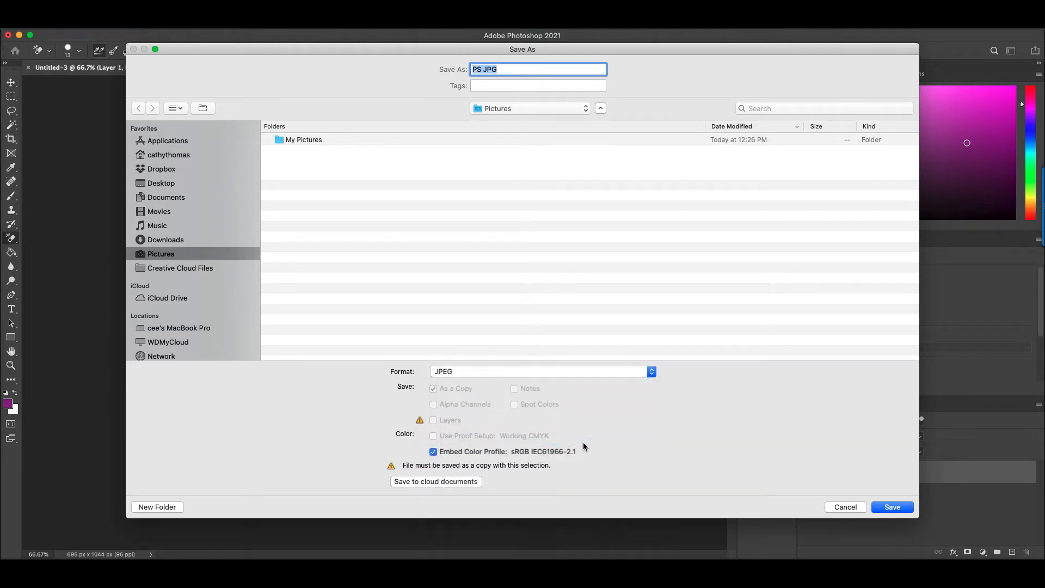
left_click(893, 506)
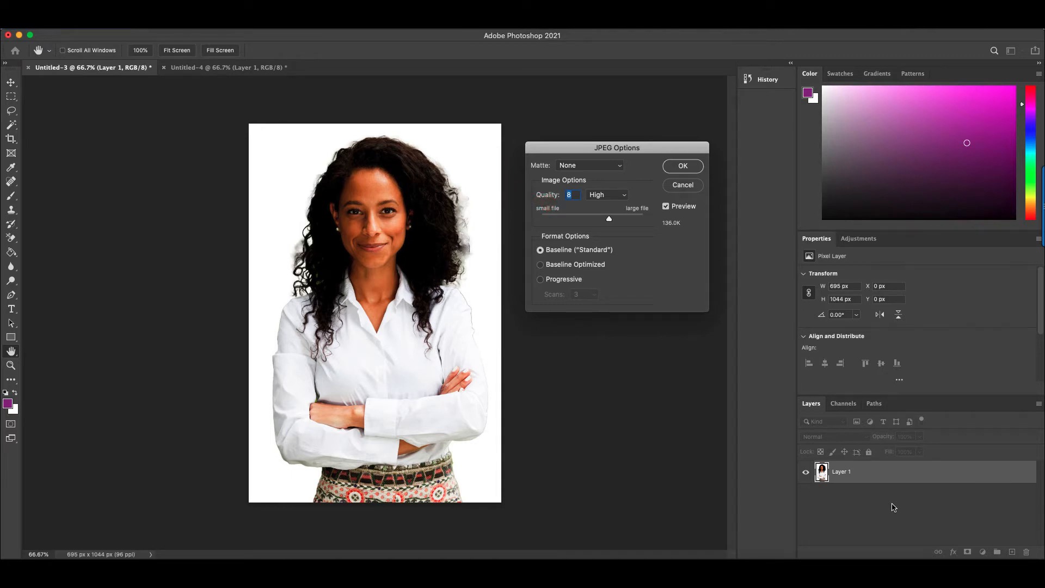
left_click(695, 171)
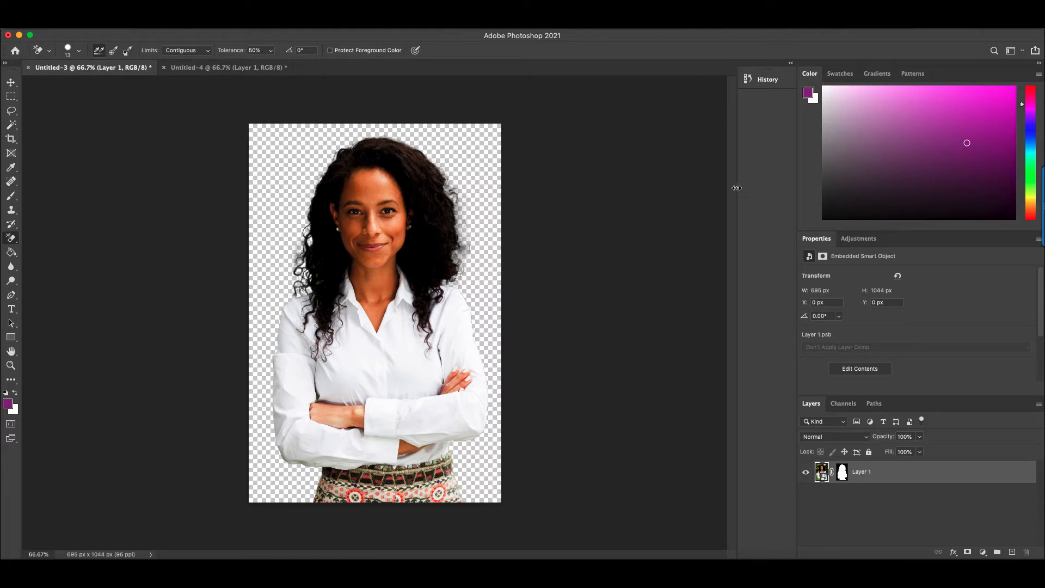
Step: Save the cut-out portrait to the Pictures folder on the computer as a PNG named PS PNG, using the large file size option
left_click(87, 25)
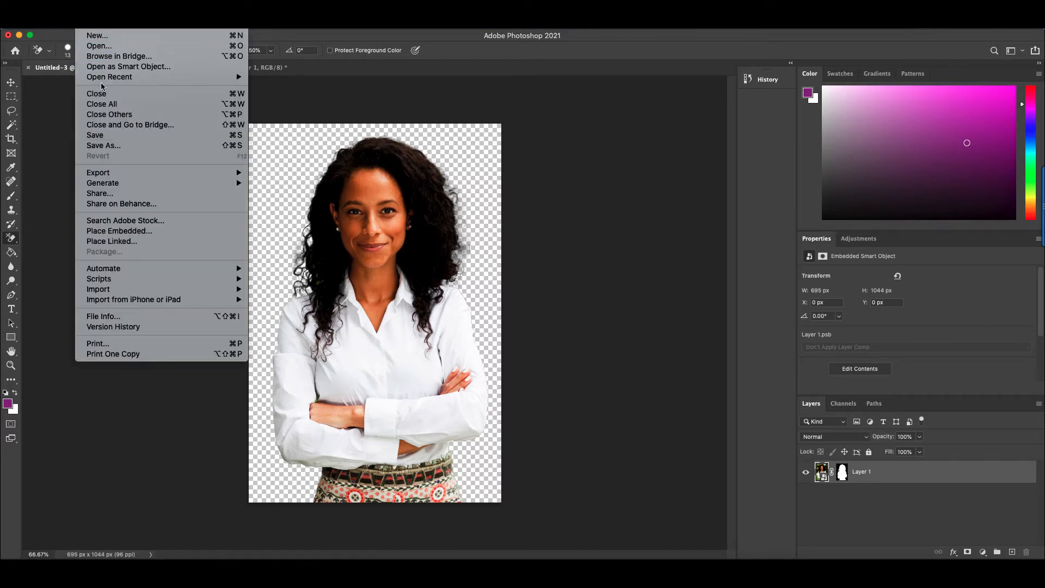
left_click(115, 147)
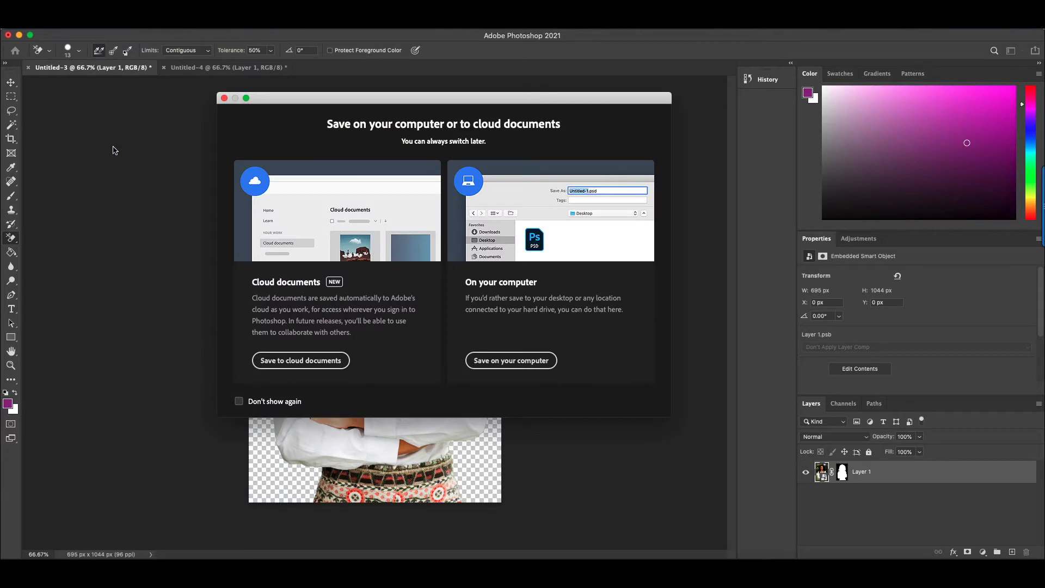
left_click(506, 362)
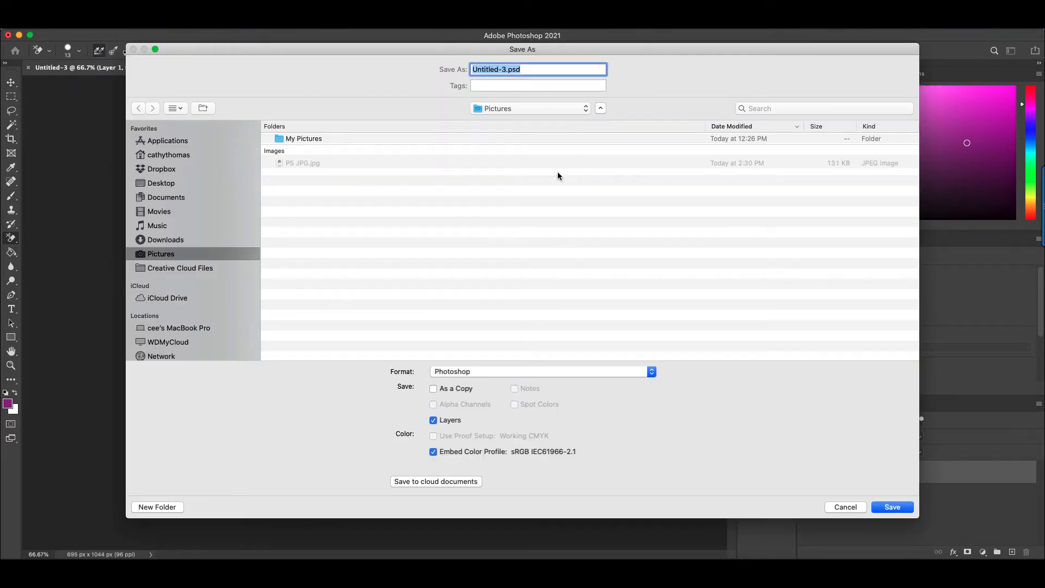
type("PS PNG")
left_click(651, 370)
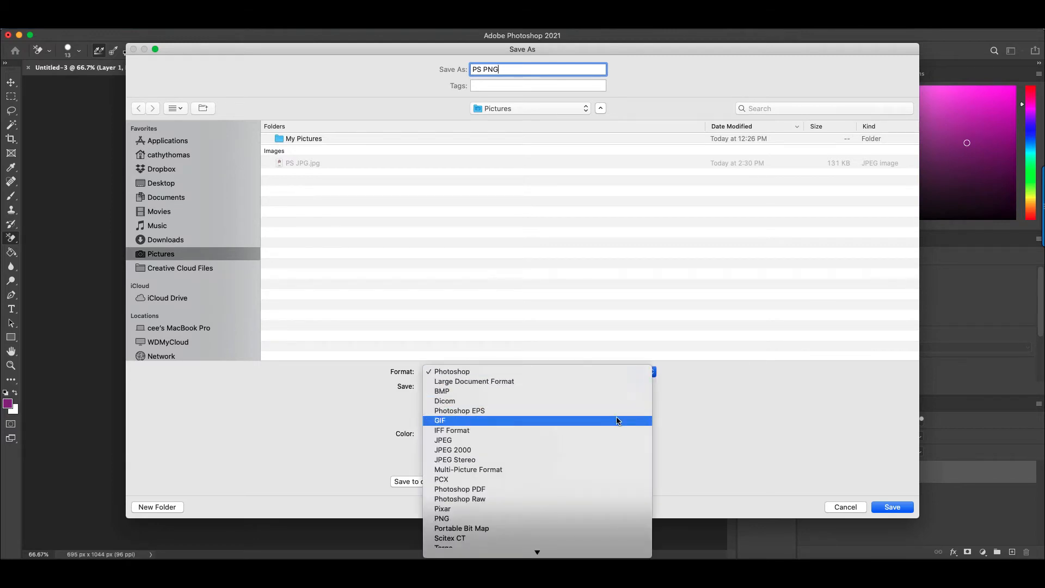
left_click(540, 518)
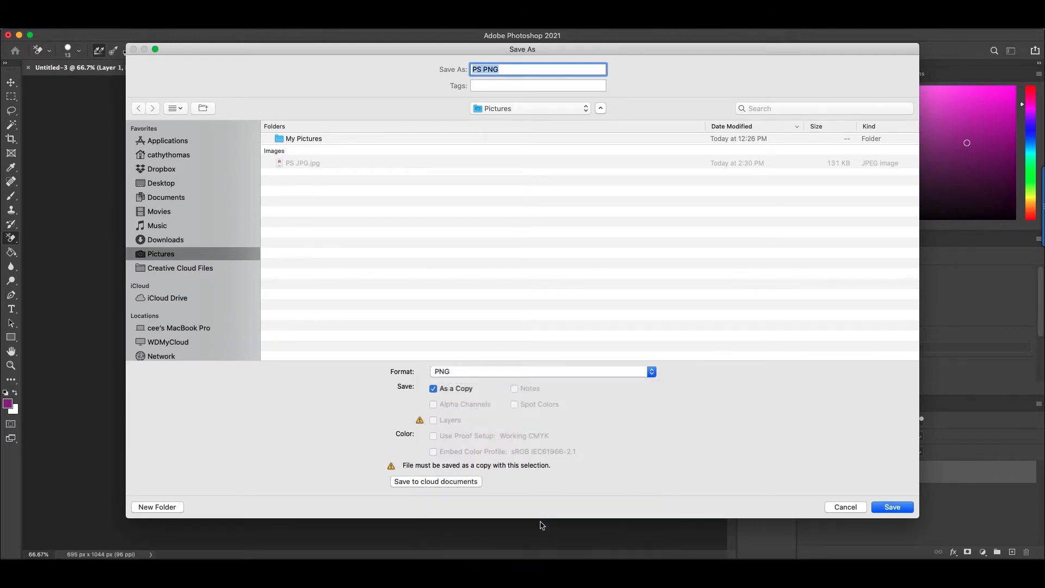
left_click(893, 509)
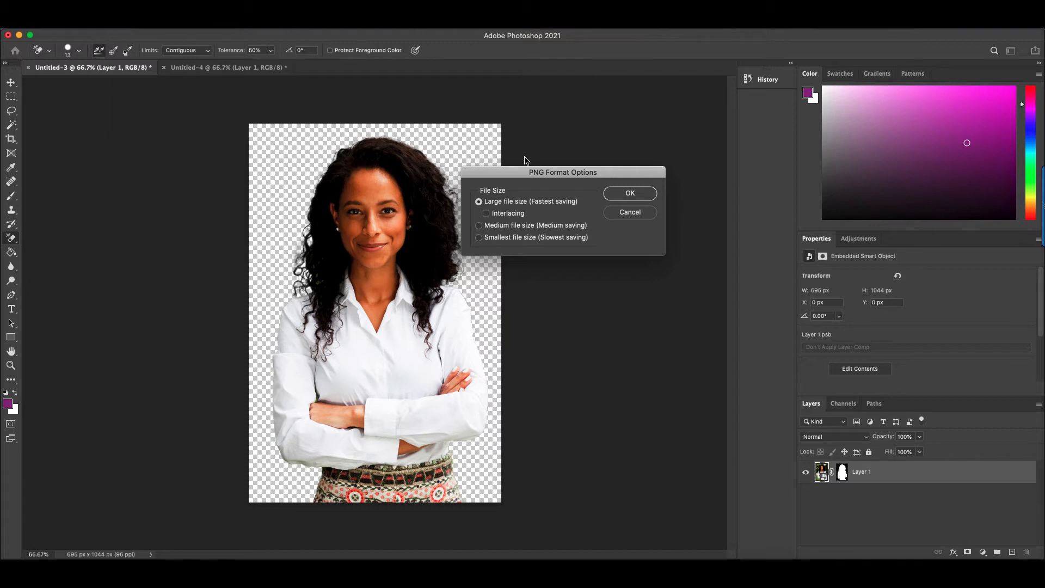
left_click(630, 194)
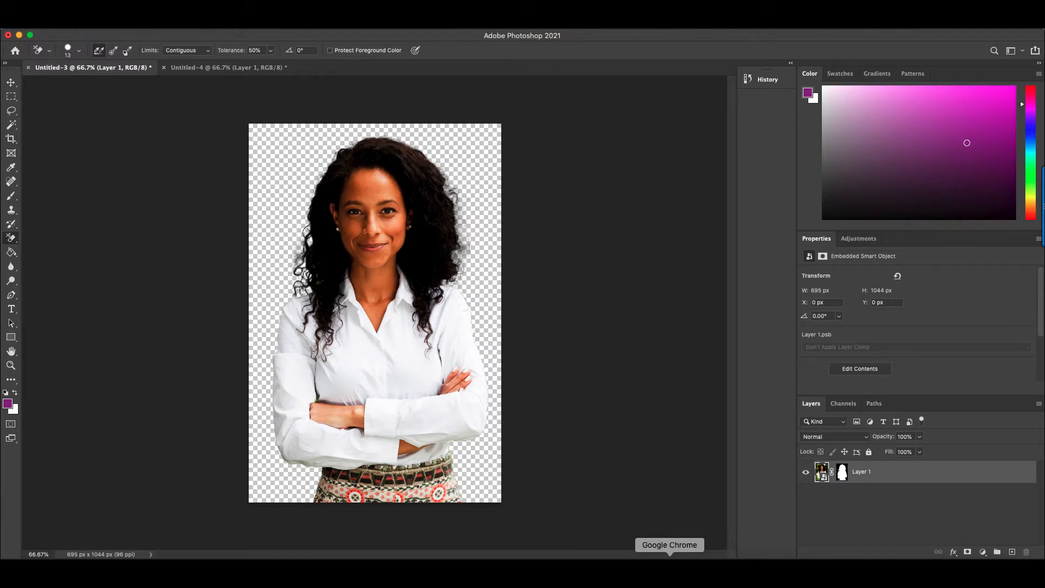
Step: In the Canva design open in Chrome, set the title to Canva JPG and download the design as a JPG
left_click(669, 565)
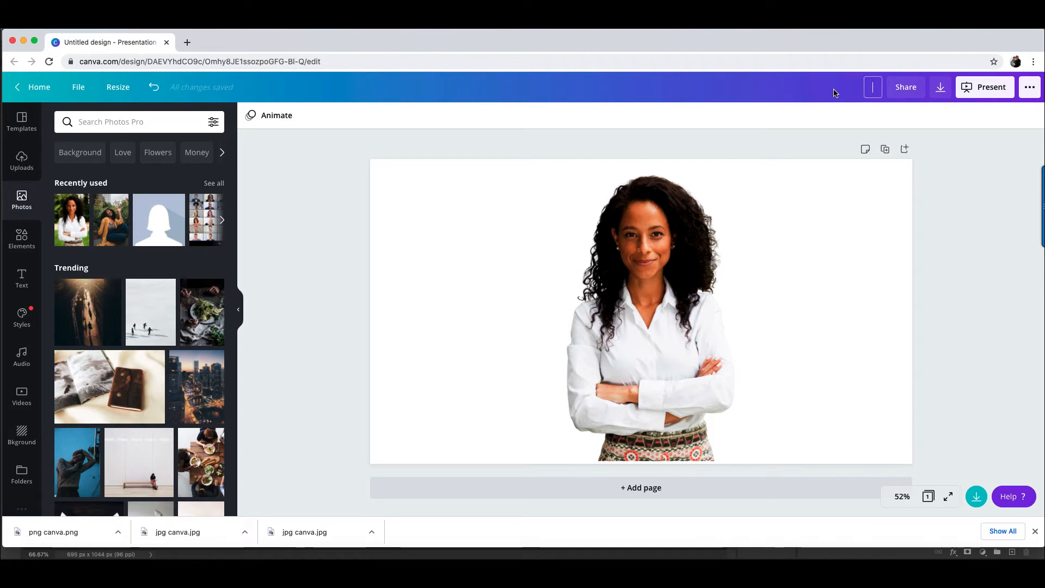
type("Canva JPG")
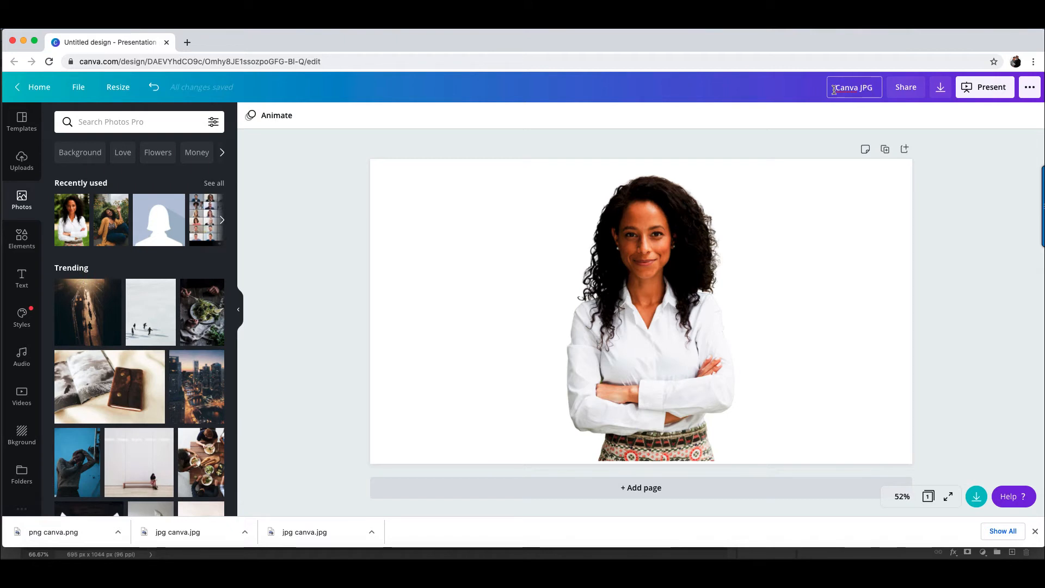
left_click(941, 89)
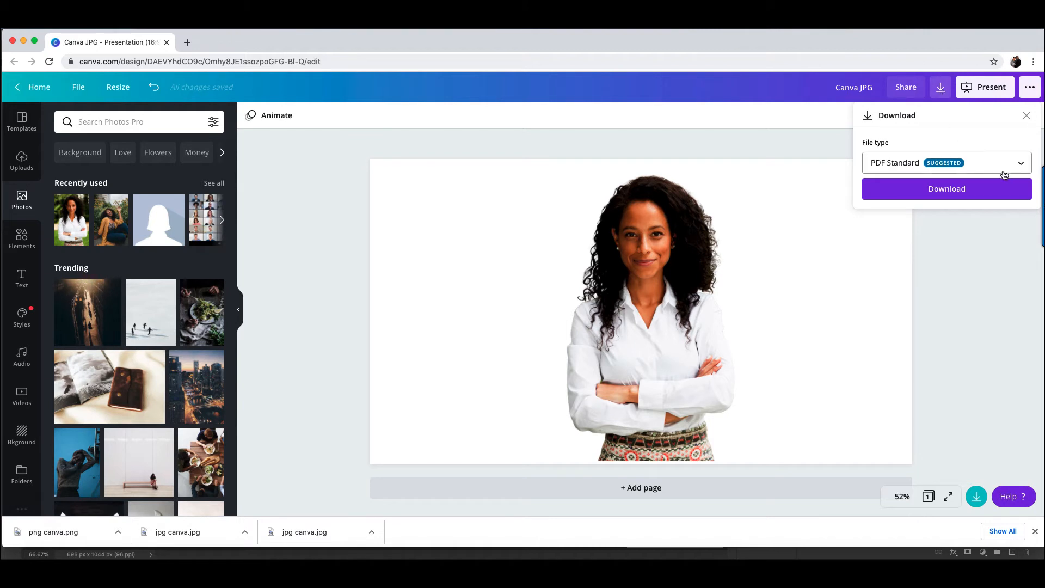
left_click(1019, 166)
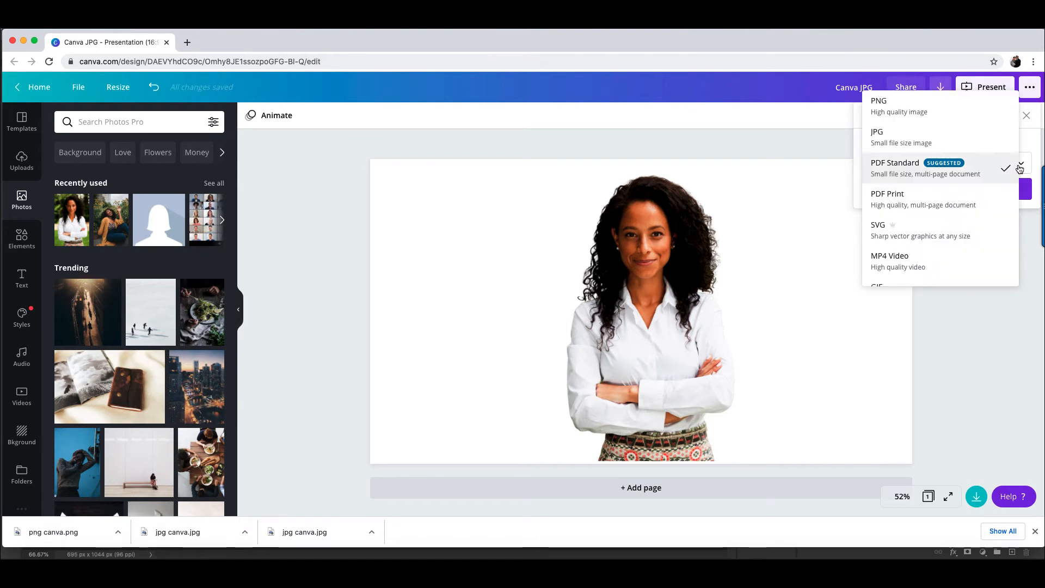
left_click(899, 140)
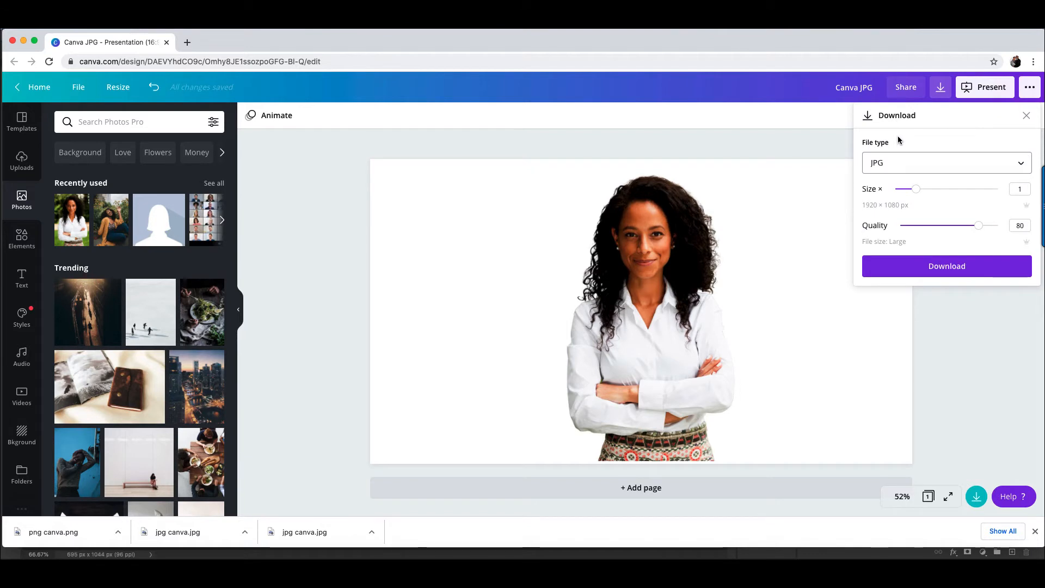
left_click(959, 266)
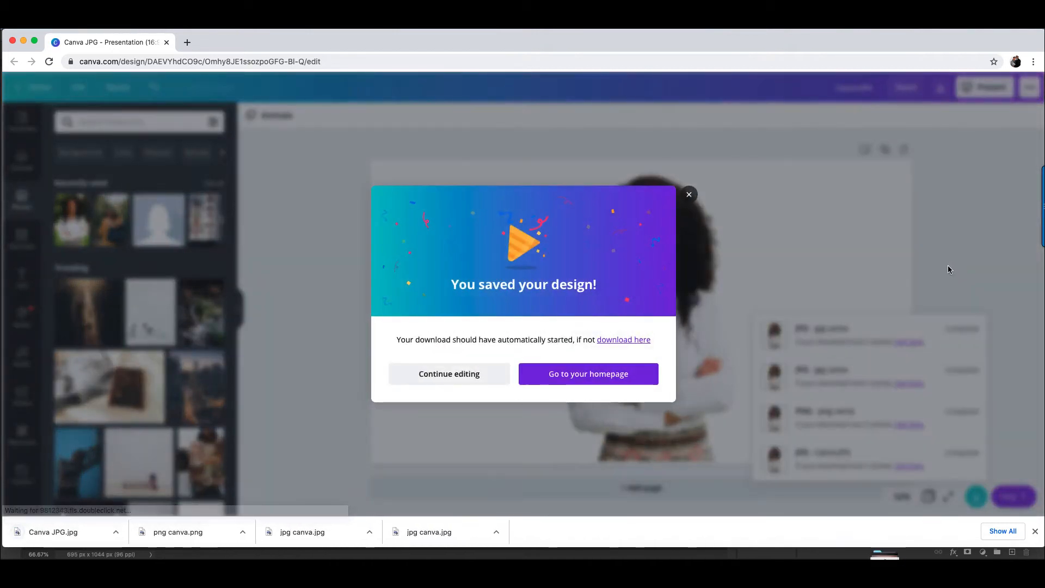
left_click(466, 375)
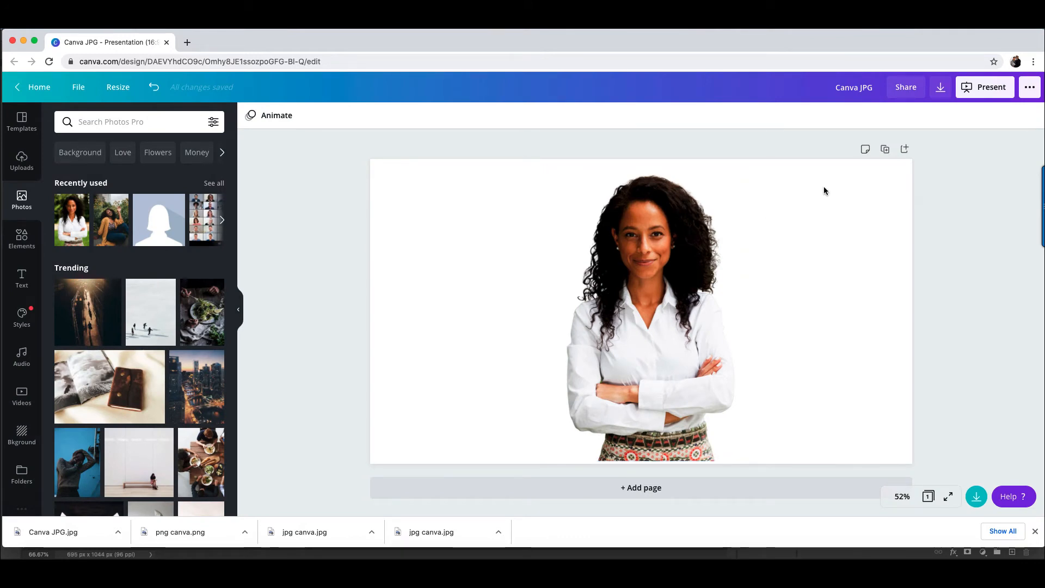
Step: Rename the Canva design as Canva PNG
left_click(867, 89)
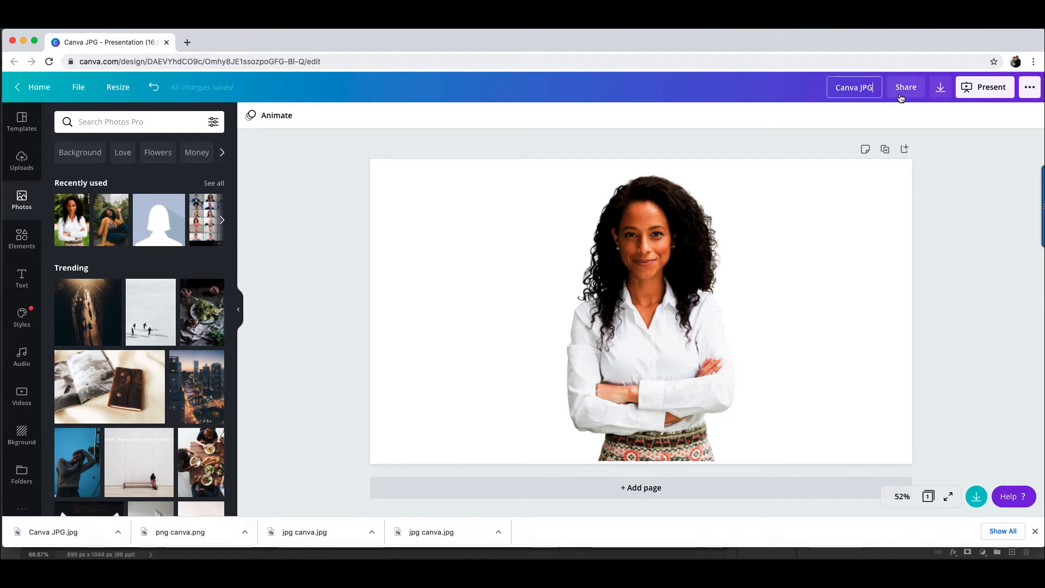
key("BackSpace")
key("BackSpace")
key("BackSpace")
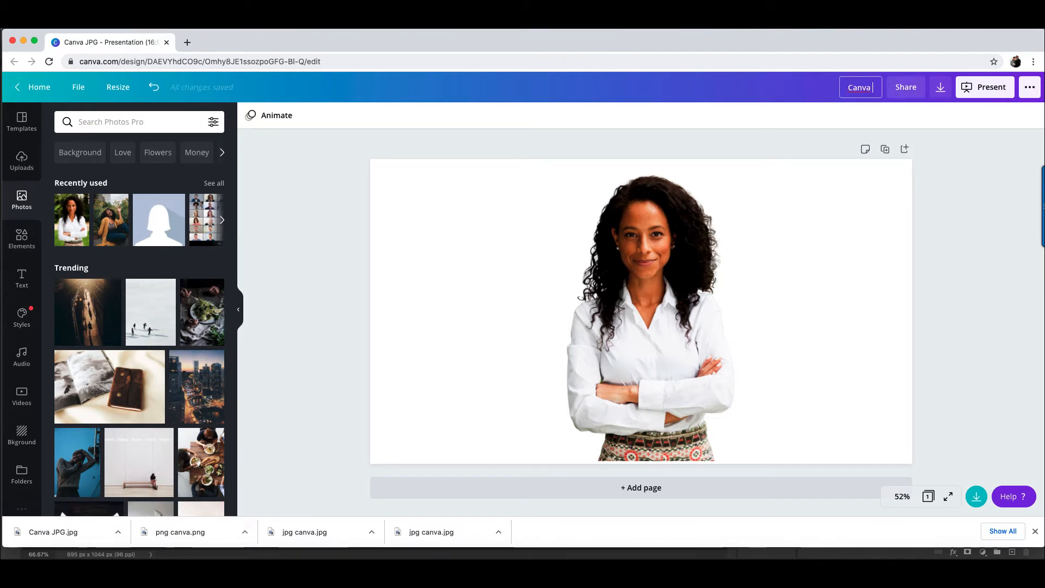
type("PNG")
Step: Download the design as a PNG with a transparent background and return to editing
left_click(939, 88)
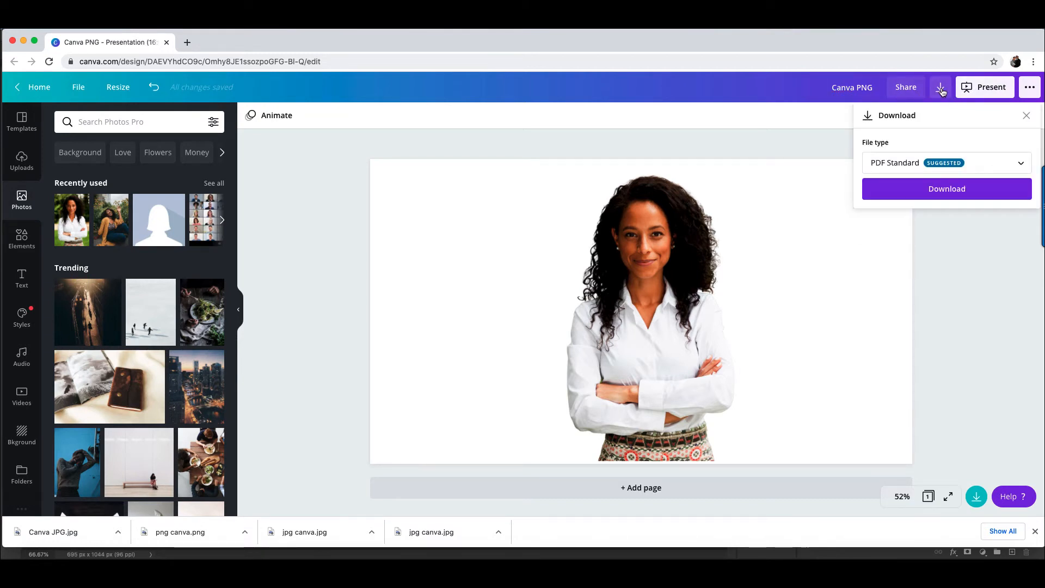
left_click(1021, 163)
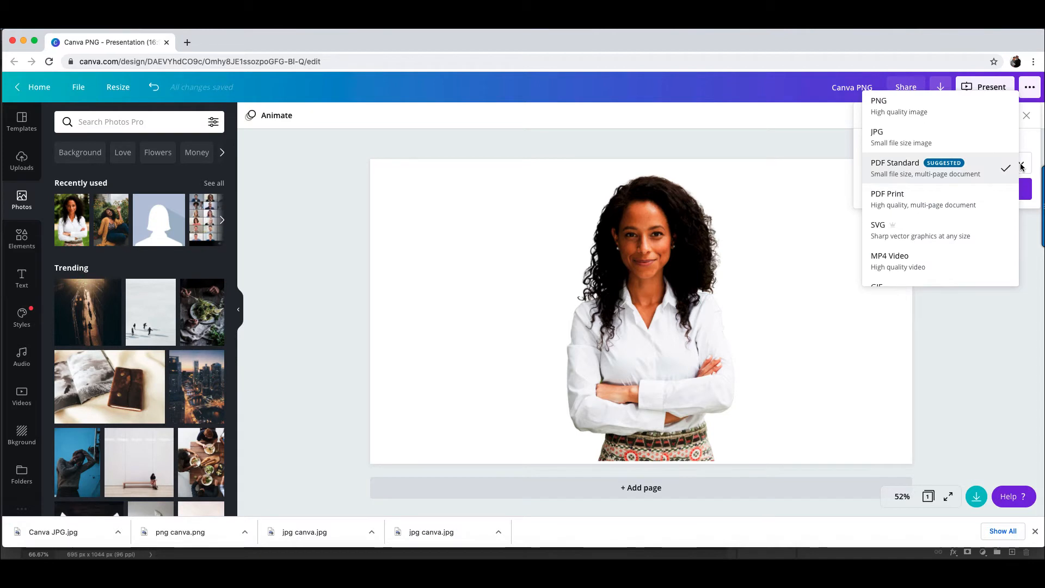
left_click(913, 115)
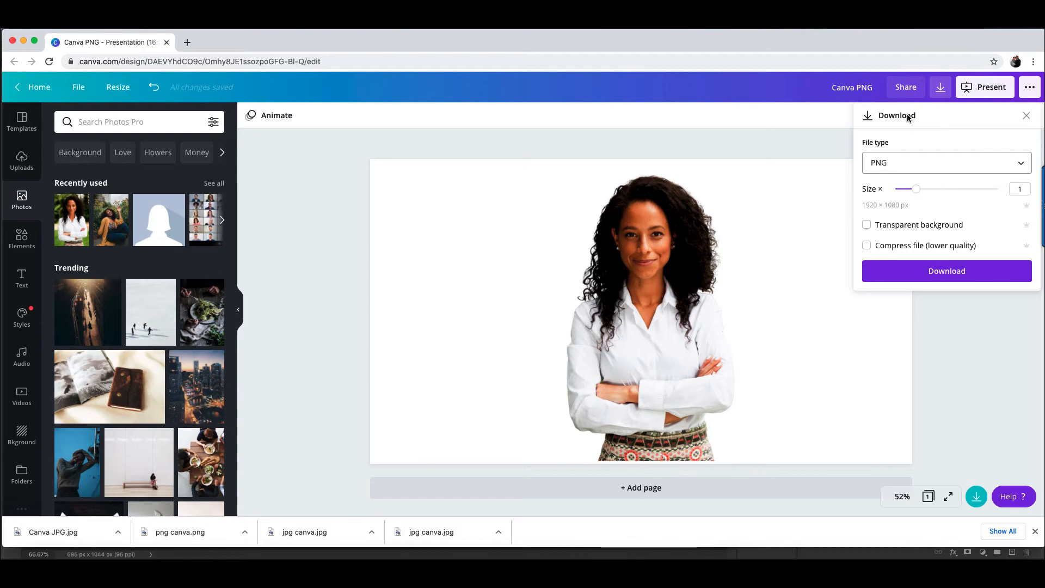
left_click(870, 226)
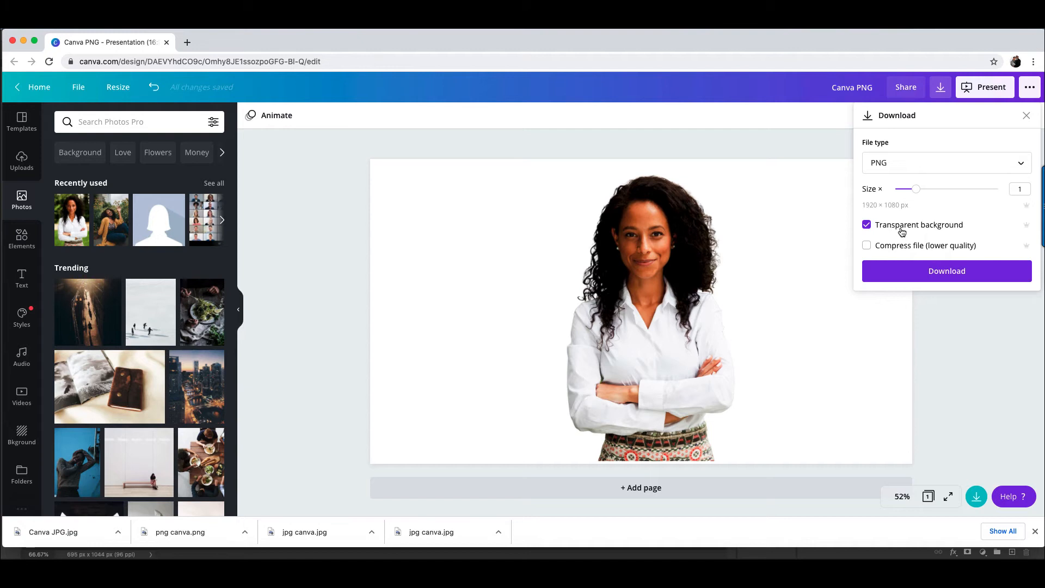
left_click(955, 278)
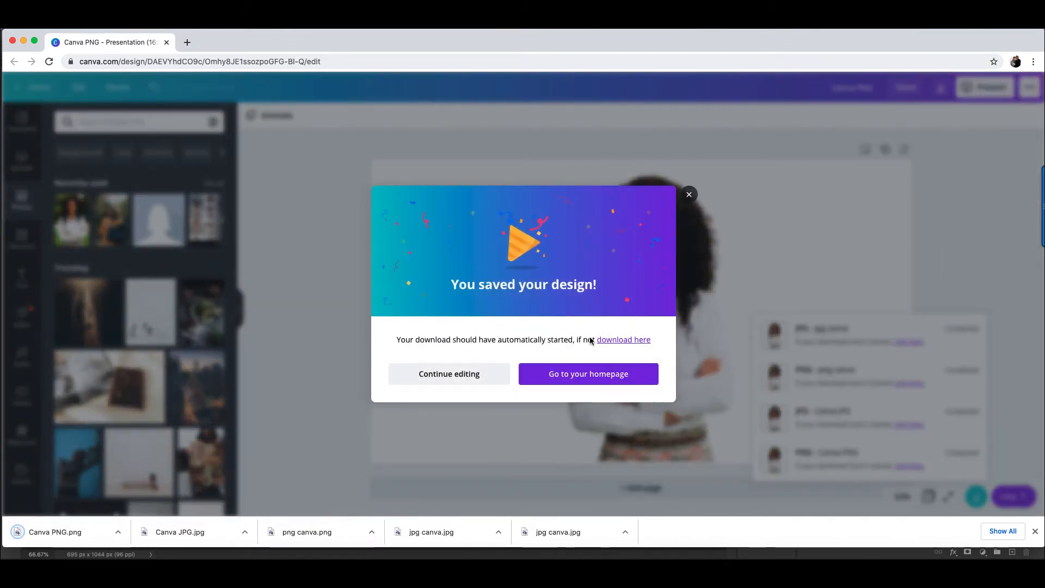
left_click(468, 374)
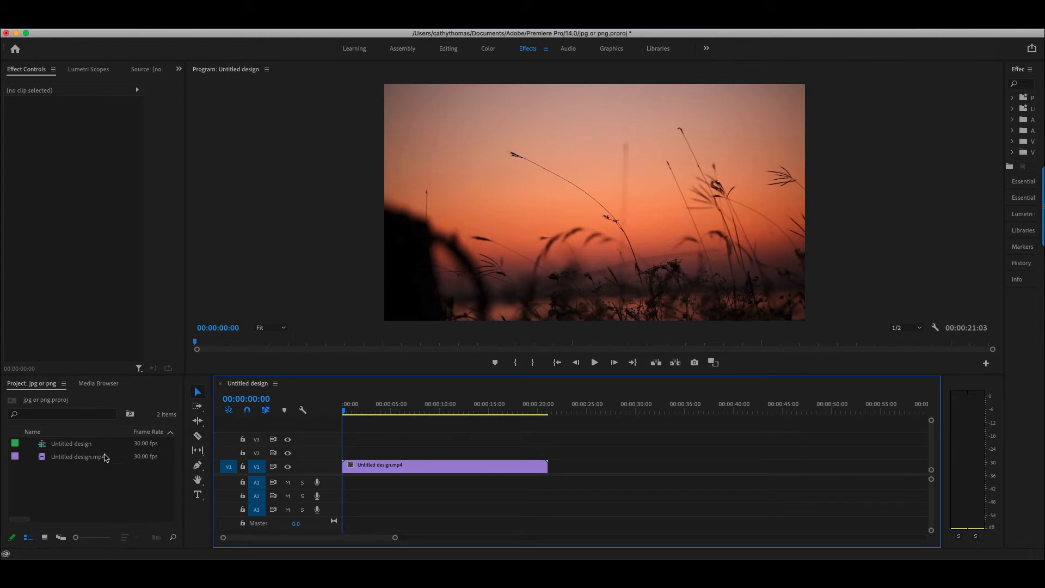
Step: In the Premiere Pro project, import Canva JPG.jpg and Canva PNG.png from the Downloads folder
right_click(59, 486)
left_click(85, 431)
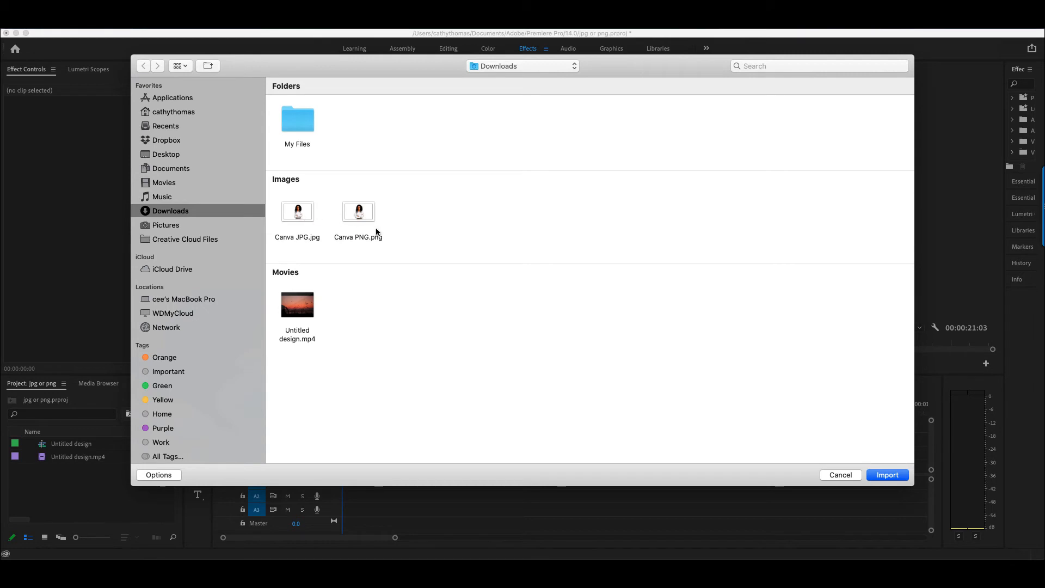
left_click_drag(274, 192, 395, 238)
left_click(887, 475)
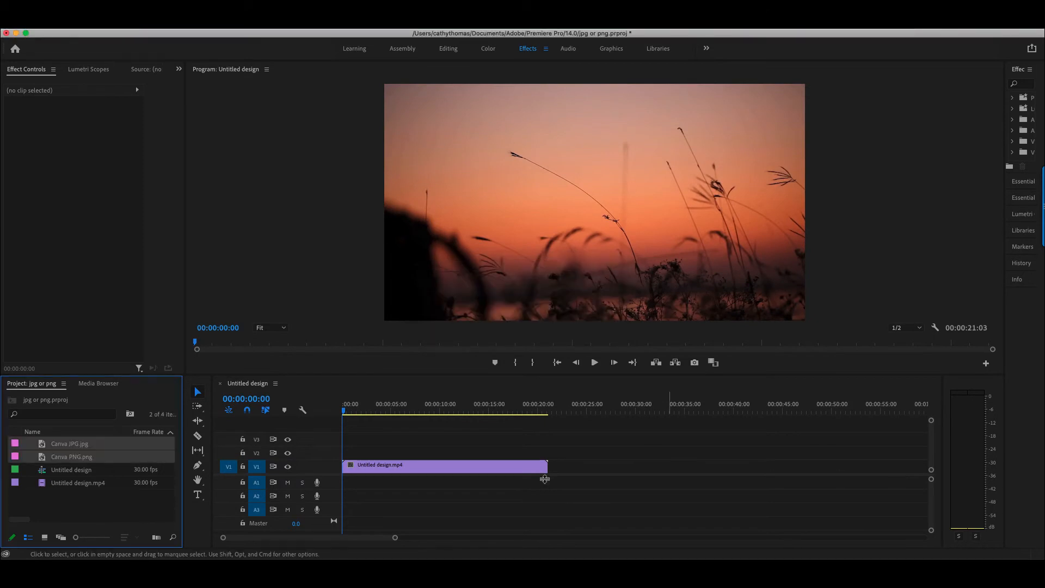
Step: Import PS JPG.jpg and PS PNG.png from the Pictures folder into the project
right_click(72, 498)
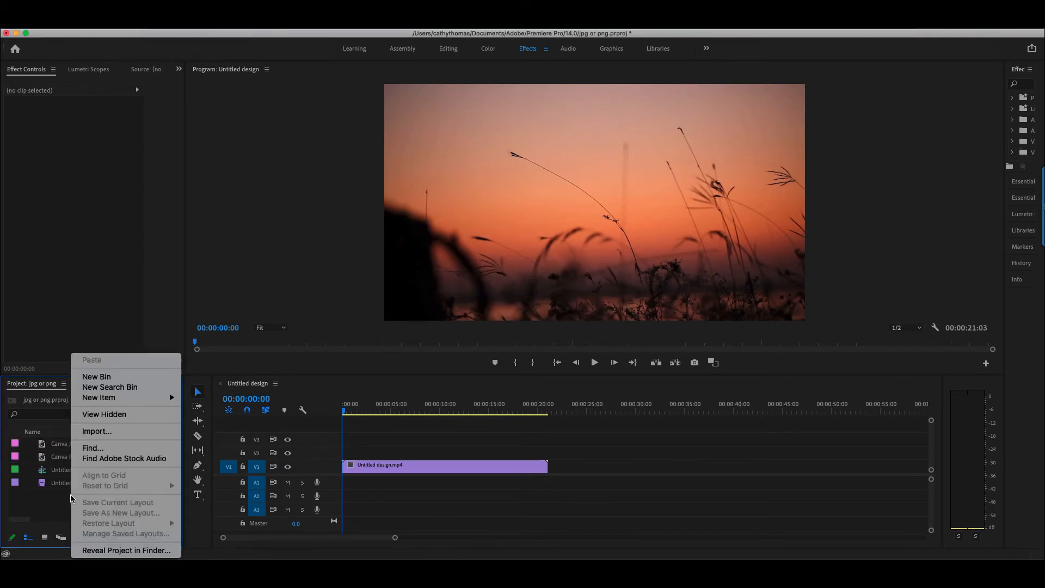
left_click(97, 431)
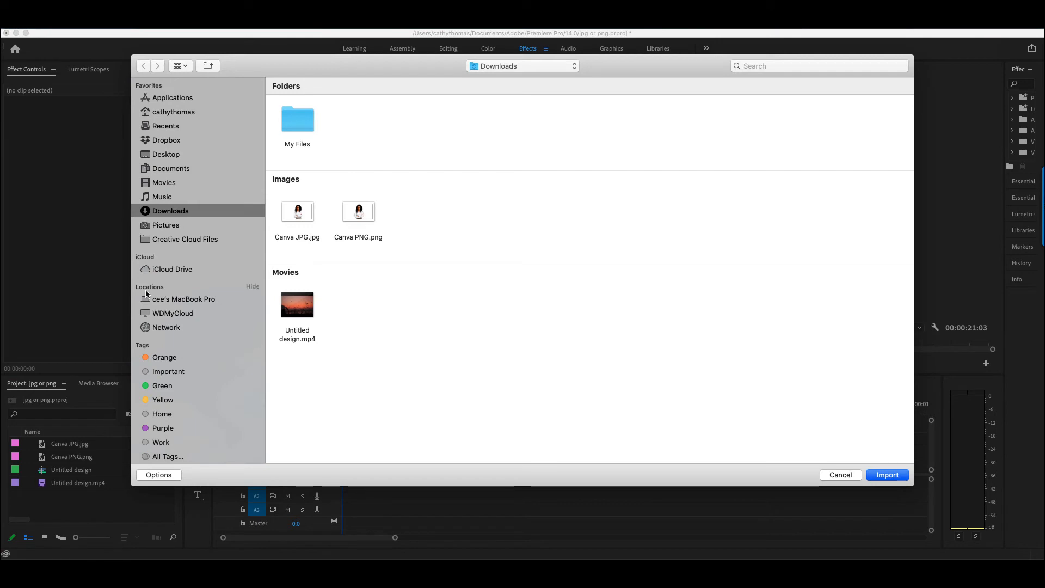
left_click(165, 225)
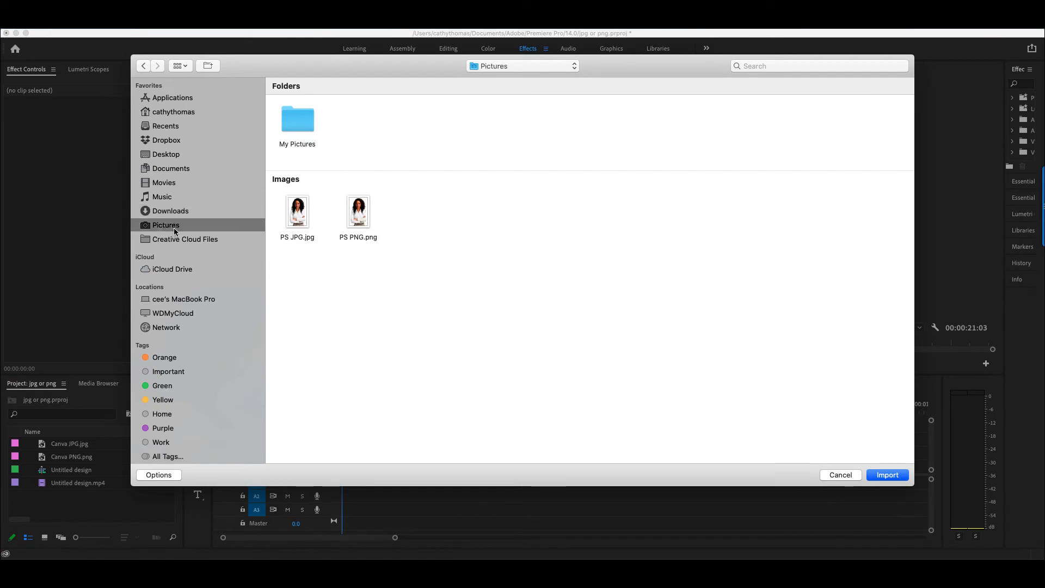
left_click_drag(274, 193, 513, 289)
left_click(887, 475)
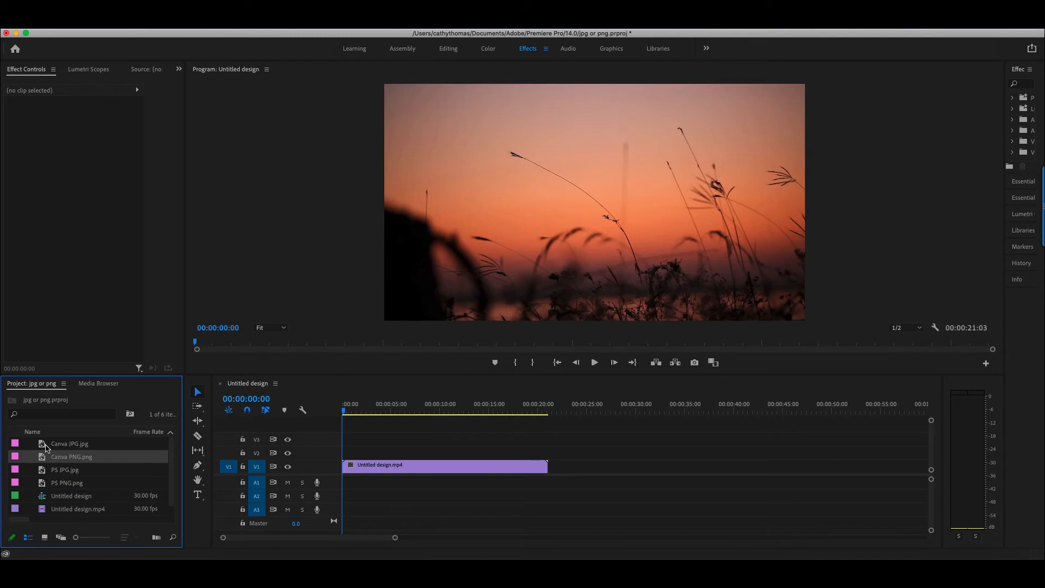
Step: Place Canva JPG.jpg at the start of track V2 above the video and Canva PNG.png at about 6 seconds
left_click(46, 445)
left_click_drag(45, 446, 348, 453)
left_click_drag(64, 457, 405, 463)
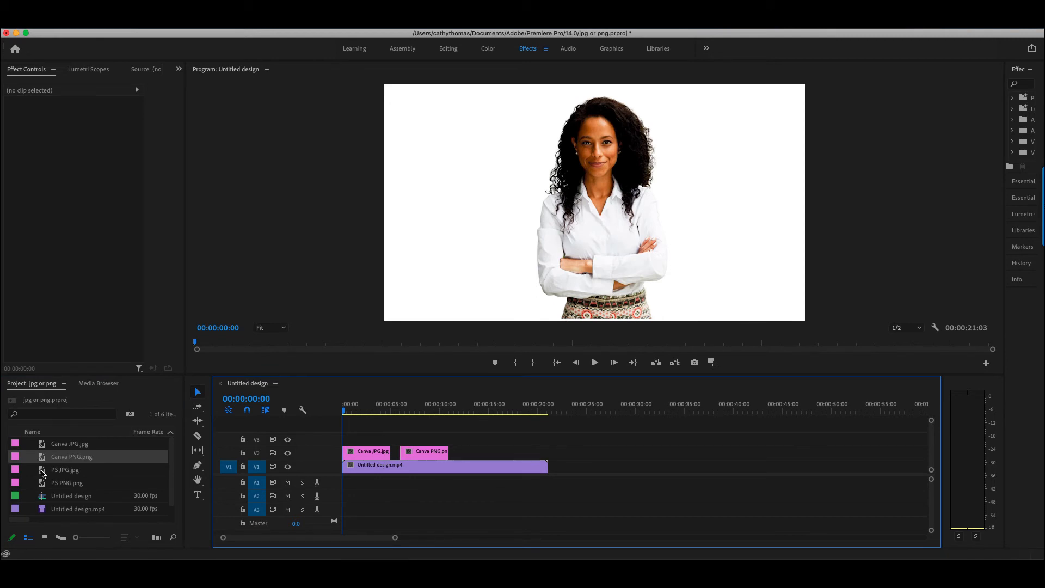
Step: Add PS JPG.jpg to track V2 at about 12 seconds and PS PNG.png directly after it
left_click(42, 472)
left_click_drag(42, 472, 462, 455)
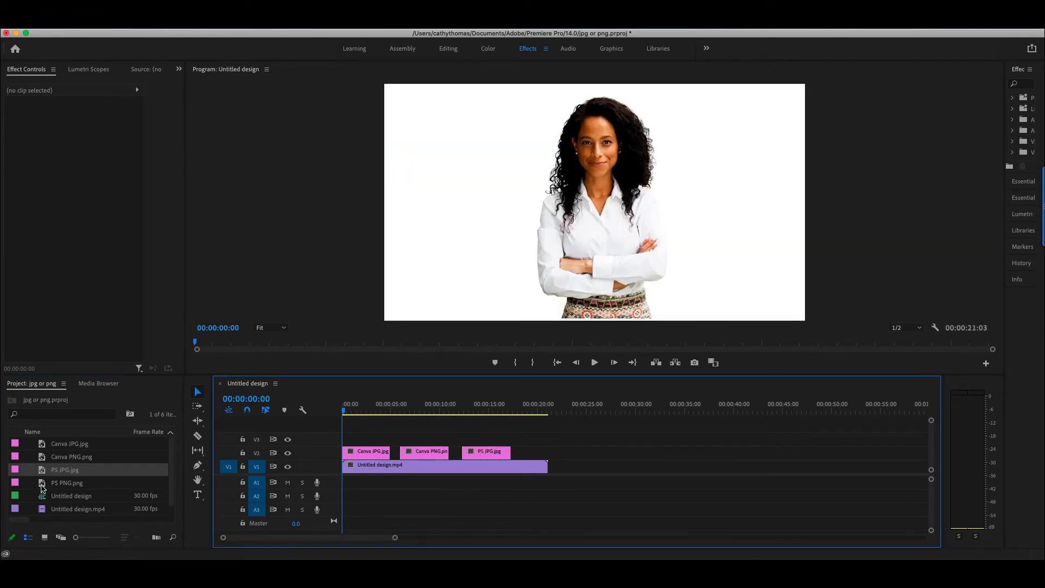
left_click_drag(45, 484, 520, 460)
Step: Preview the Canva JPG and Canva PNG clips over the background video to compare their transparency
left_click_drag(343, 409, 357, 410)
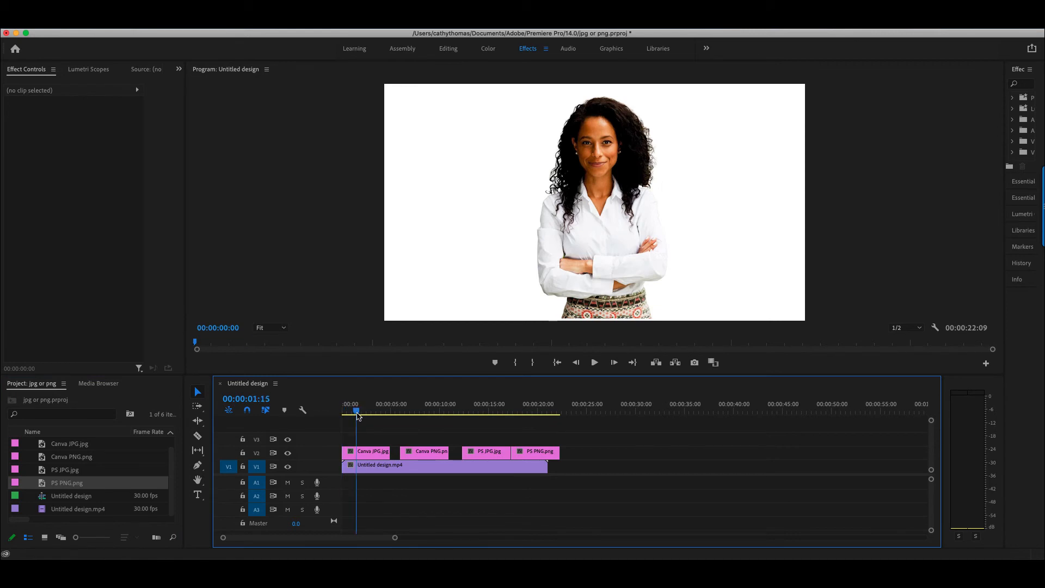
left_click(373, 457)
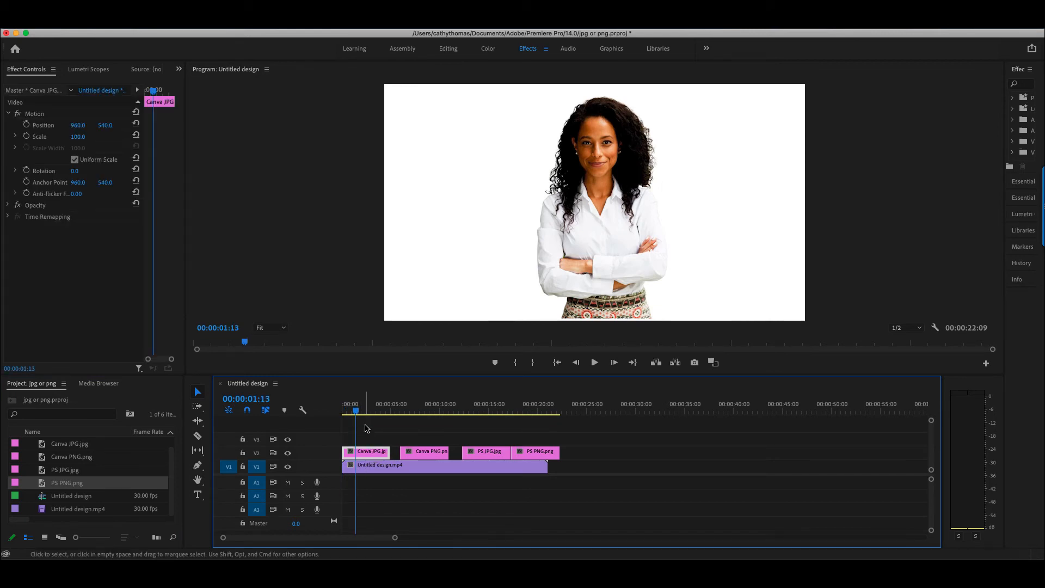
left_click_drag(354, 411, 367, 415)
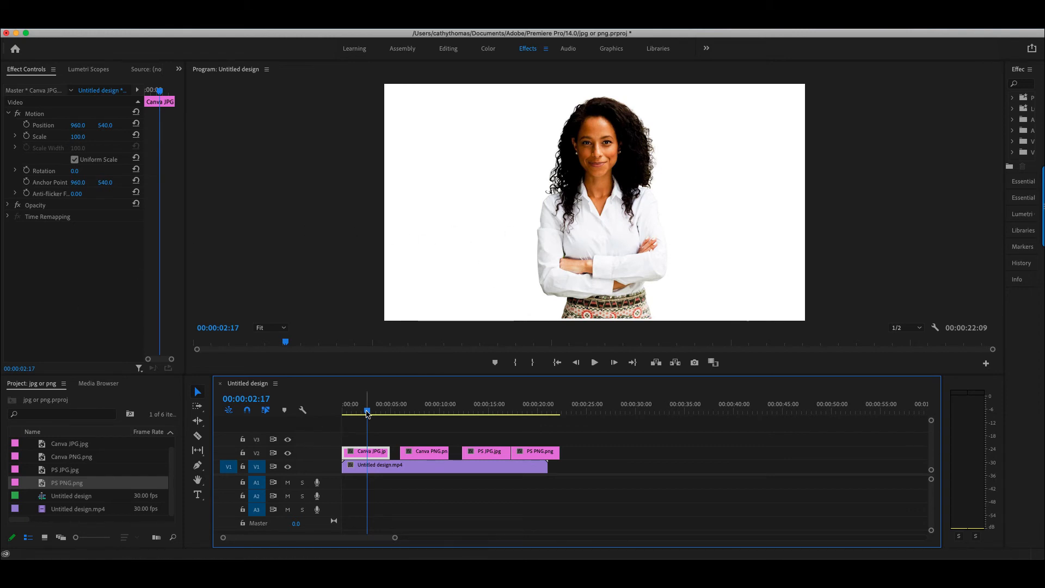
left_click_drag(368, 414, 421, 416)
left_click(431, 454)
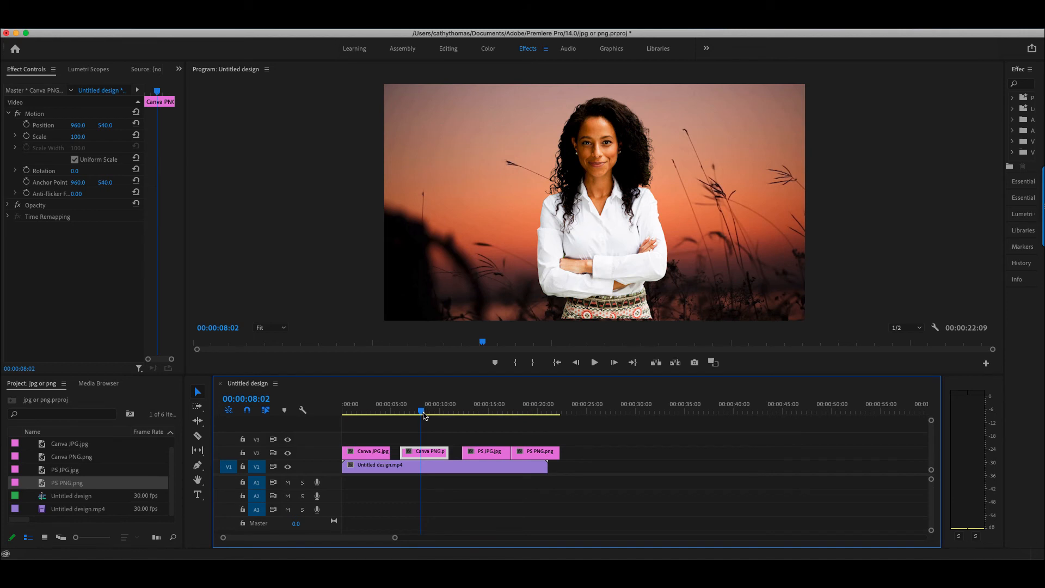
Step: Preview the PS JPG and PS PNG clips over the background video and return to the Canva JPG clip
left_click_drag(424, 415, 479, 413)
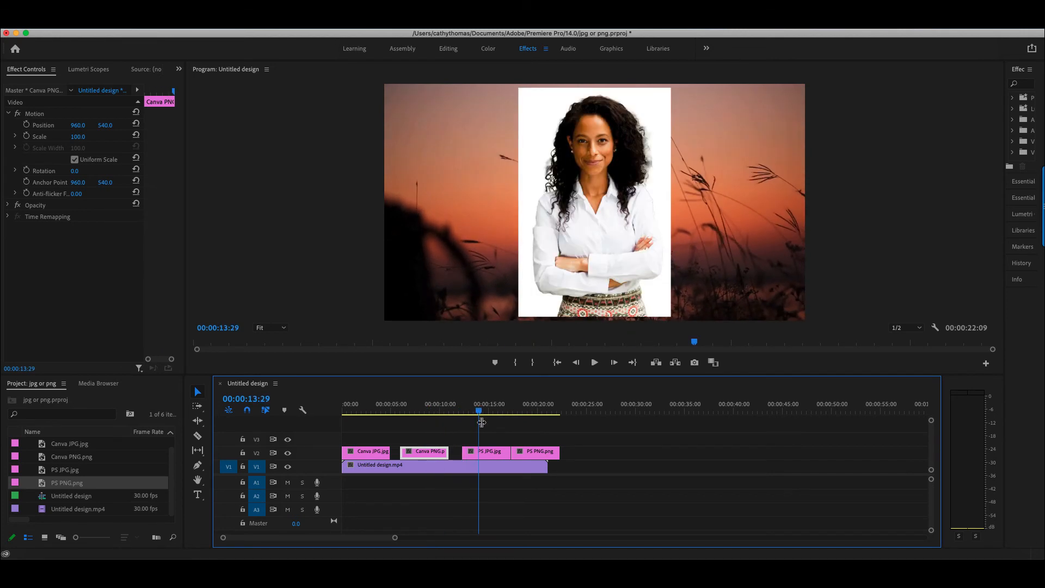
left_click(489, 452)
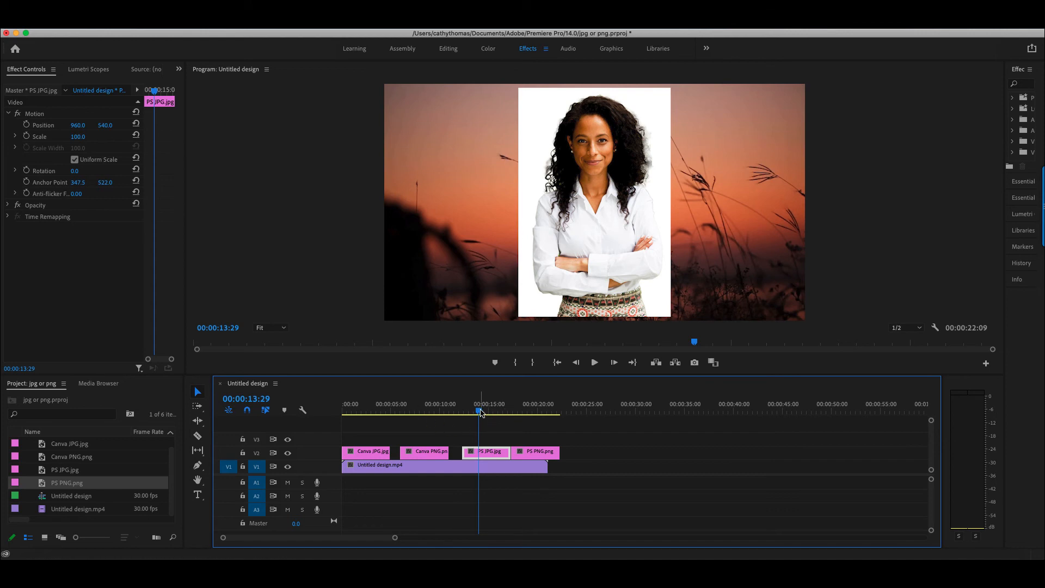
left_click_drag(480, 412, 527, 412)
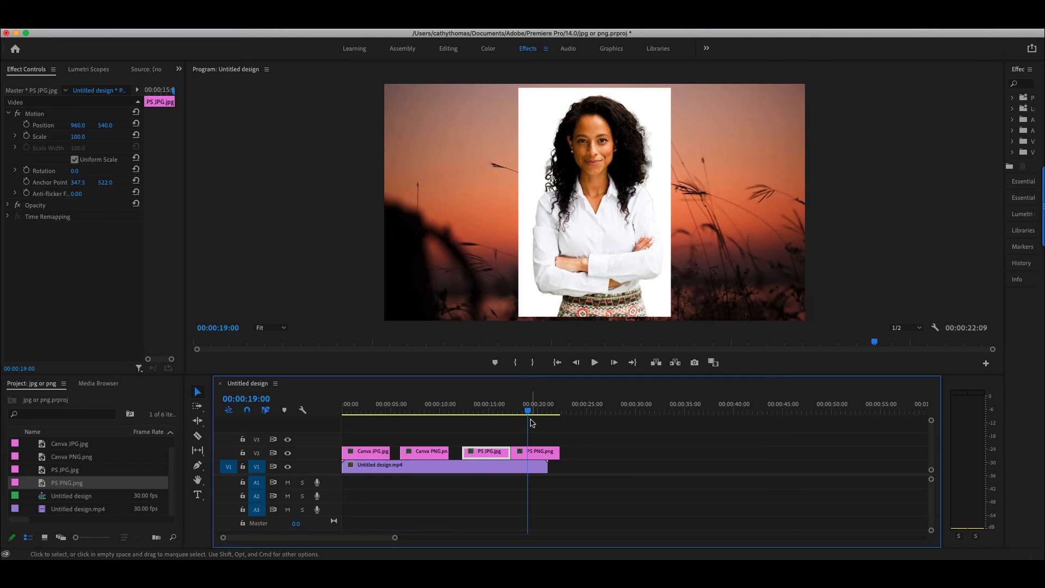
left_click(541, 452)
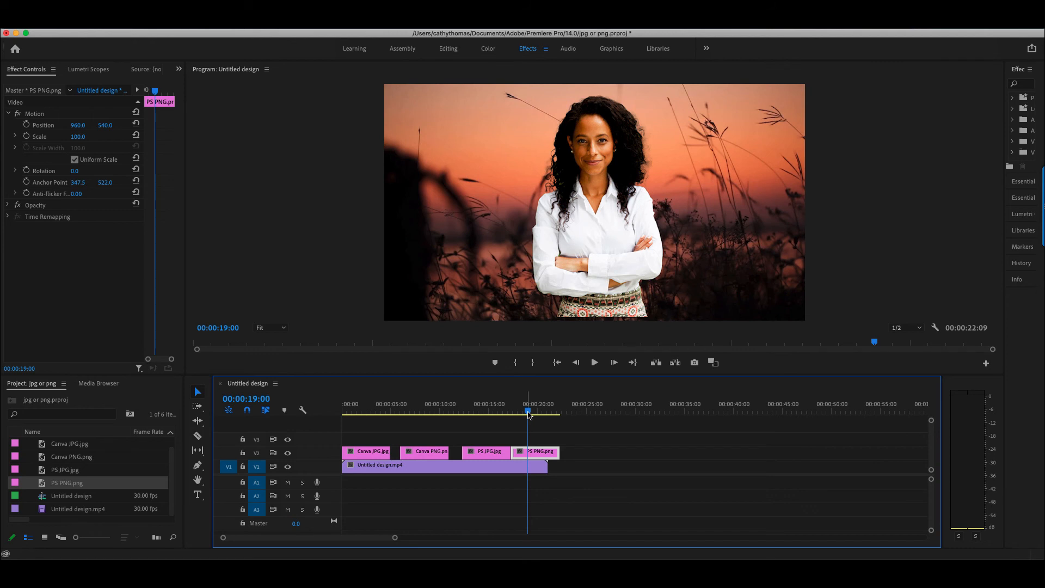
left_click_drag(528, 415, 368, 413)
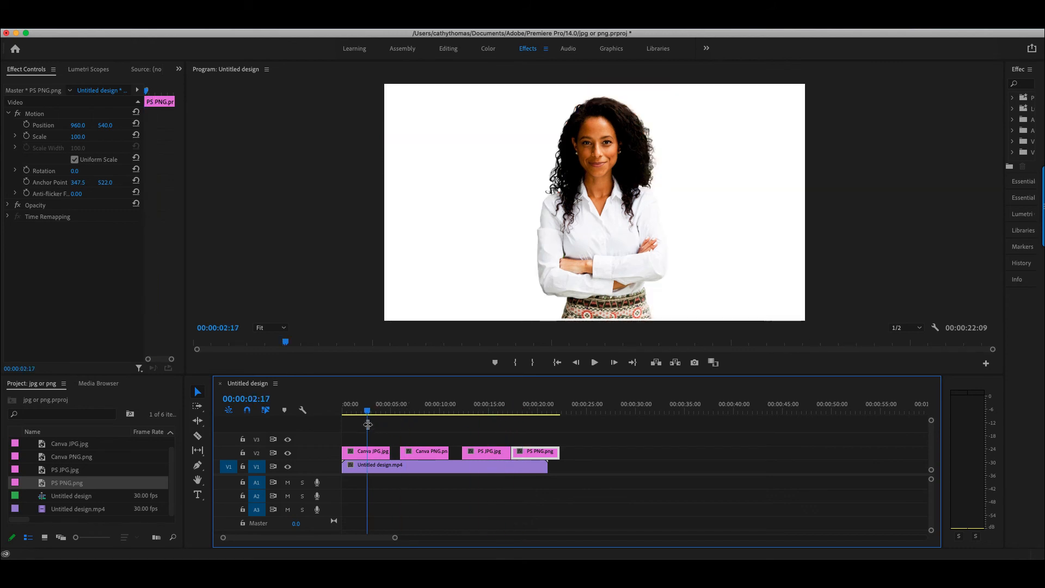
left_click(364, 453)
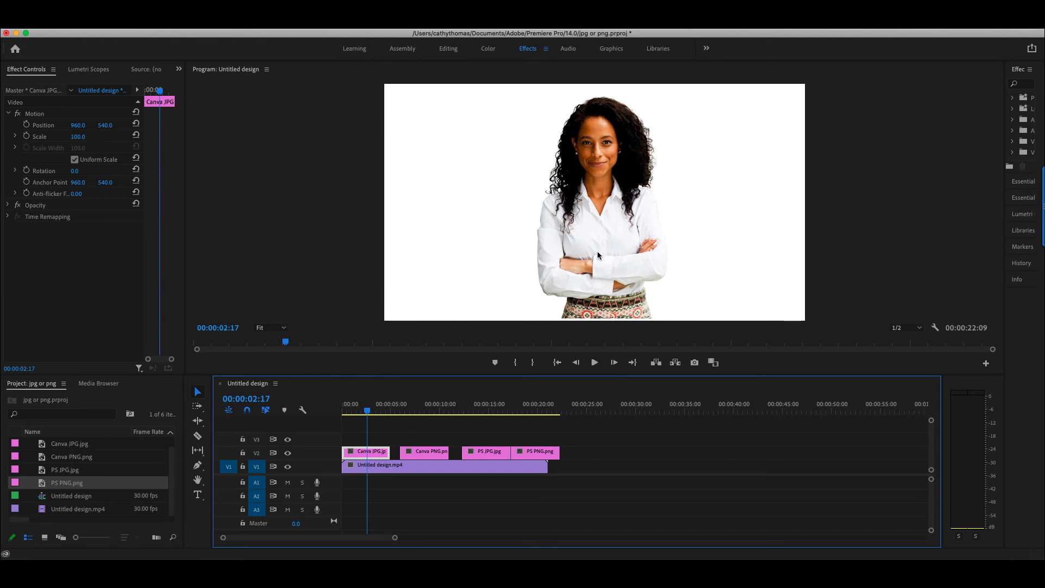
Step: Switch to the Canva design and set its page background to the black brand color
left_click(670, 554)
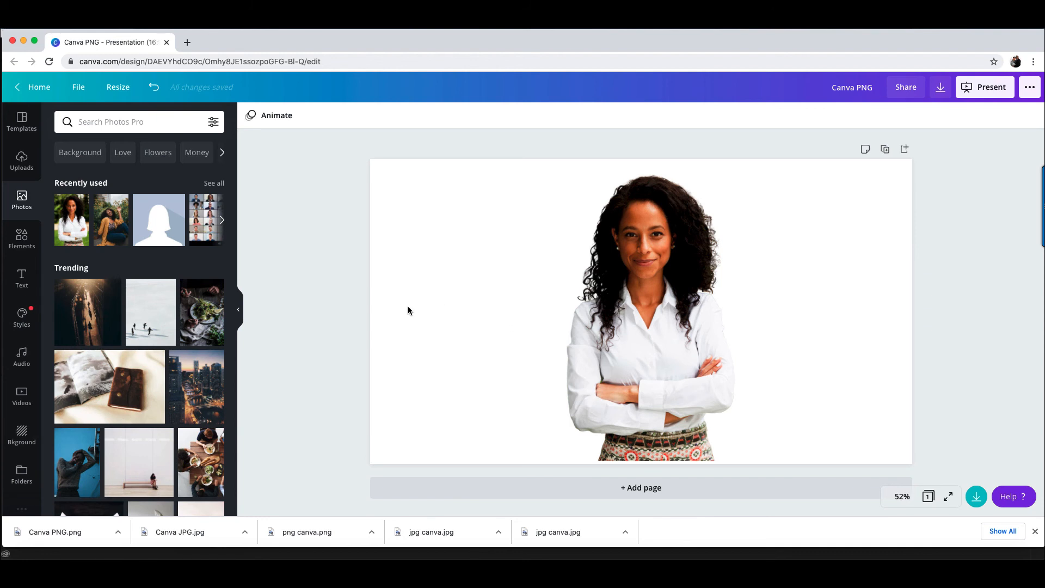
left_click(429, 300)
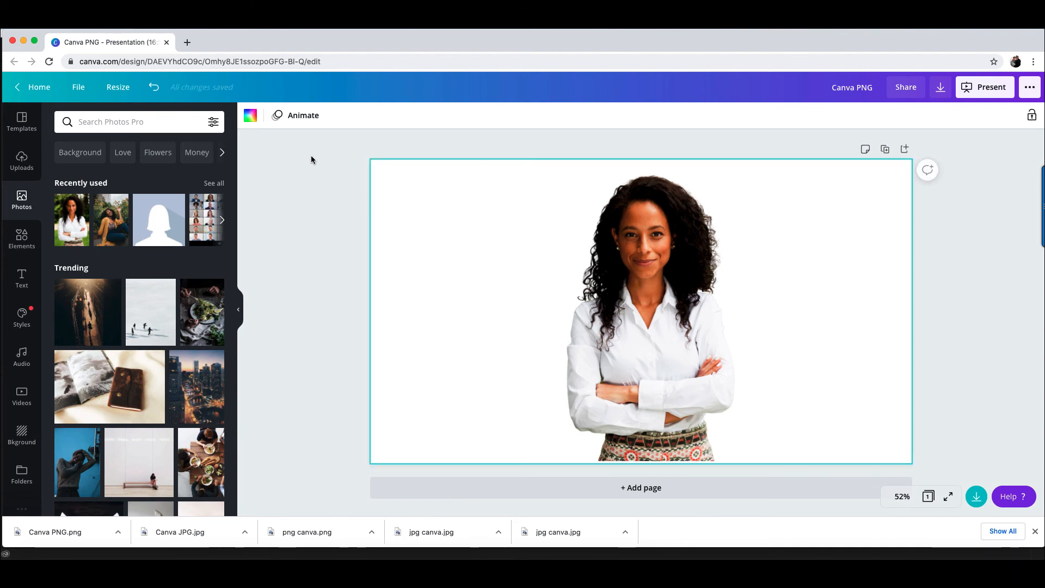
left_click(248, 119)
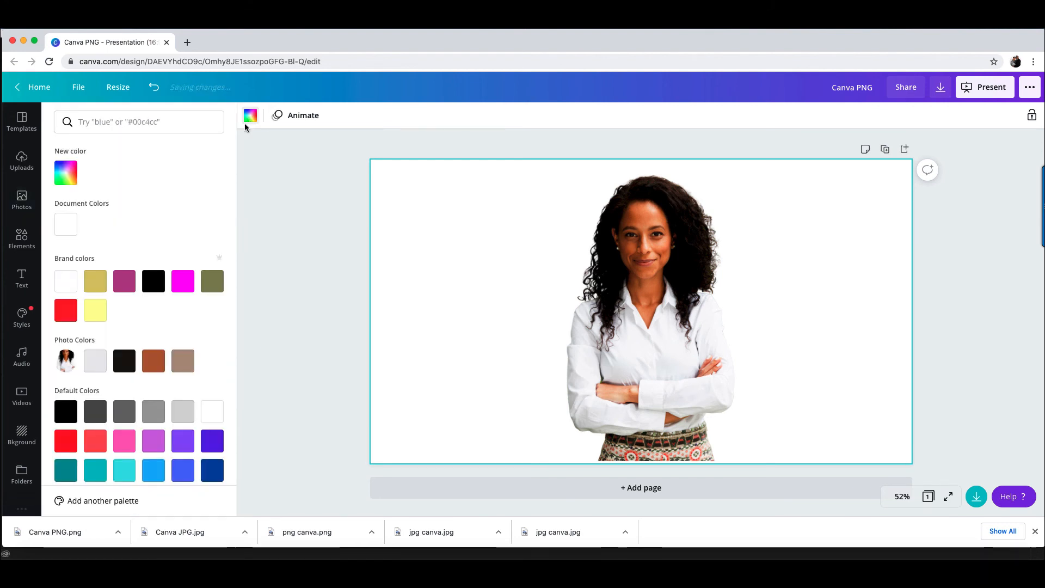
left_click(153, 284)
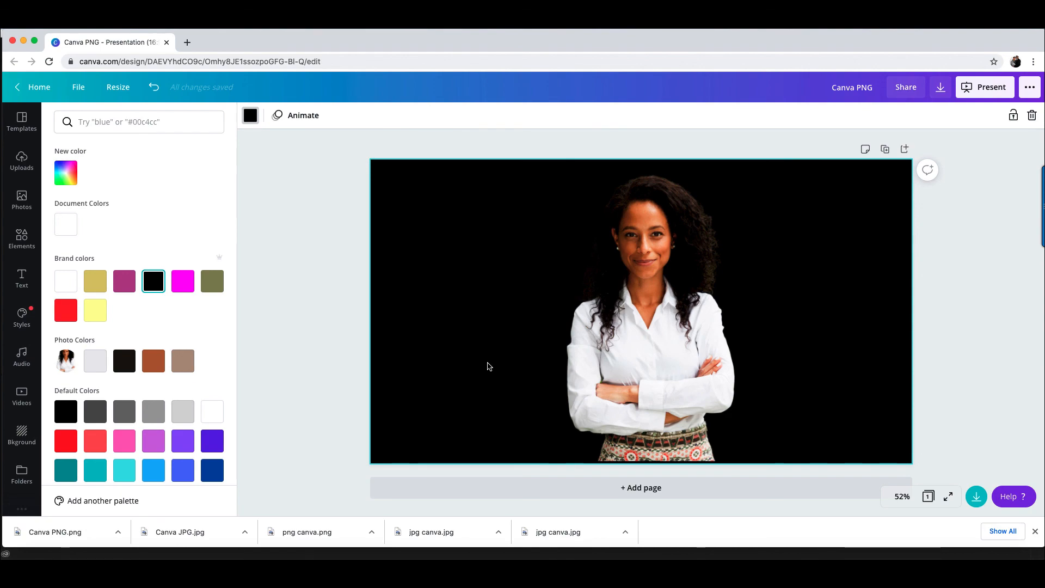
Step: Switch to Photoshop to view the cut-out portrait on its transparent canvas
left_click(633, 567)
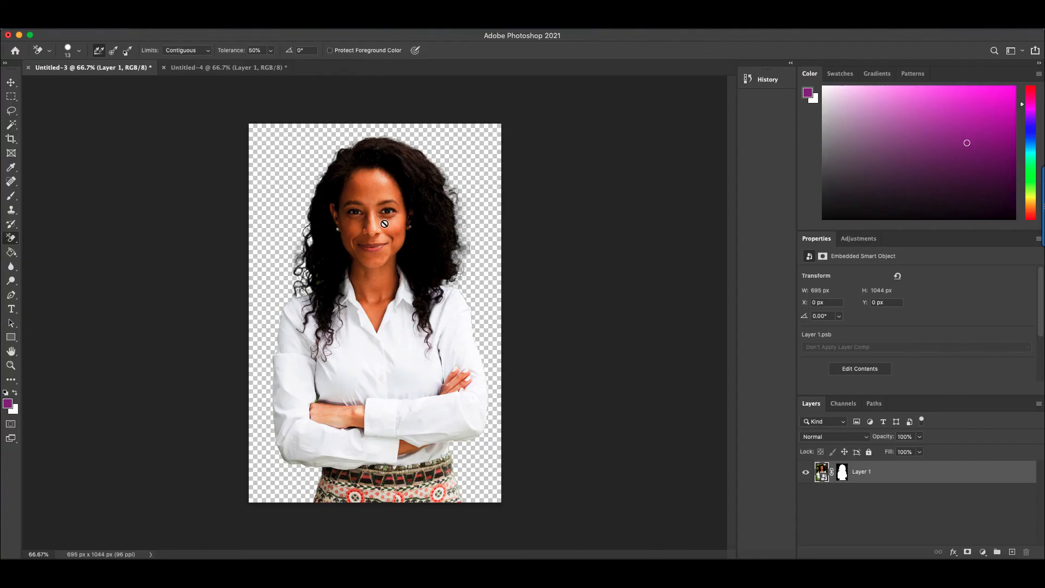